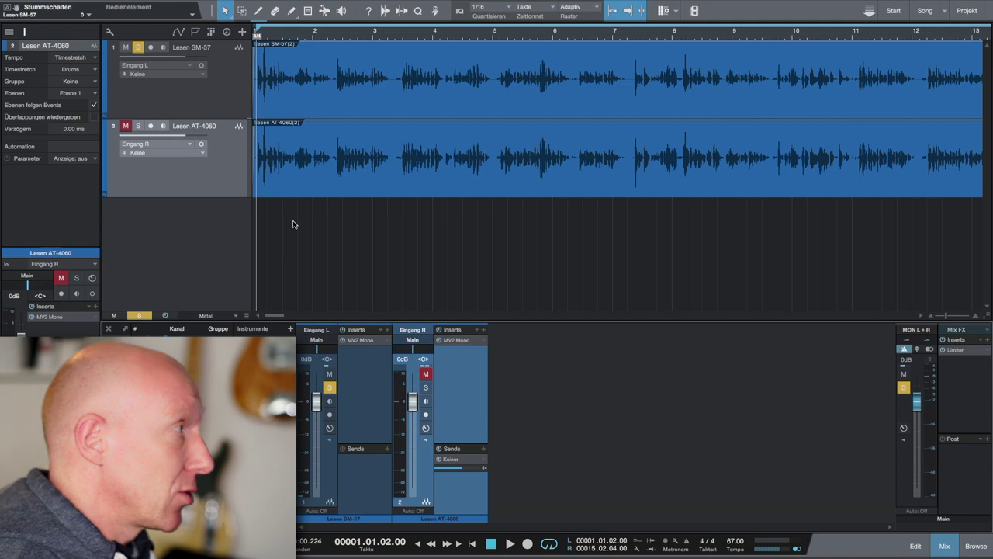
Play the recording and compare both microphones by soloing Lesen AT-4060, then Lesen SM-57, and stop playback.
key("space")
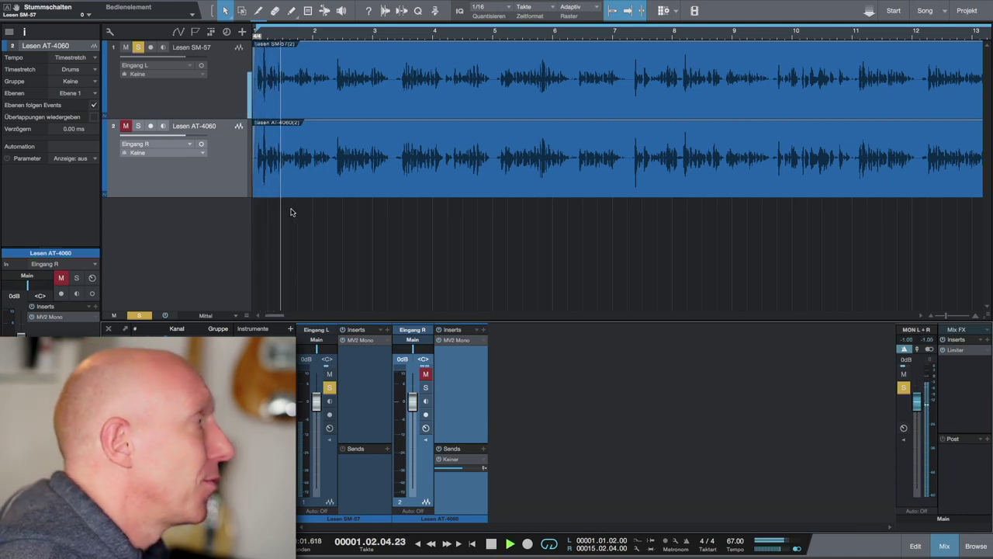
left_click(139, 125)
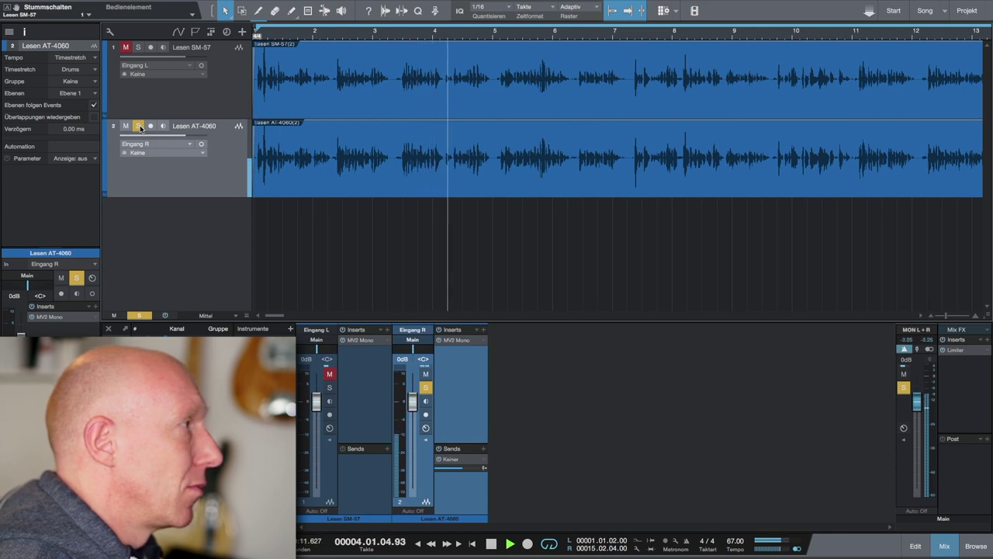
left_click(140, 49)
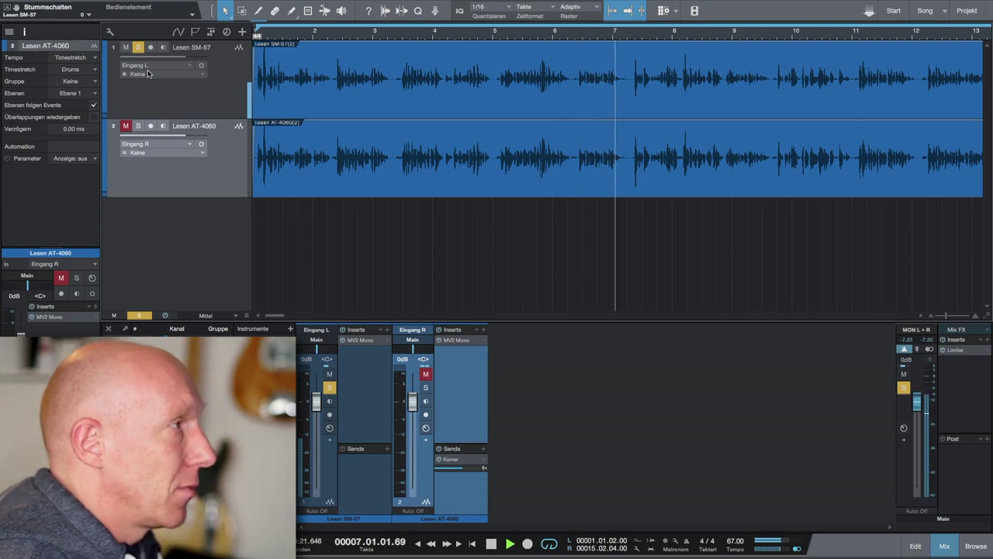
key("space")
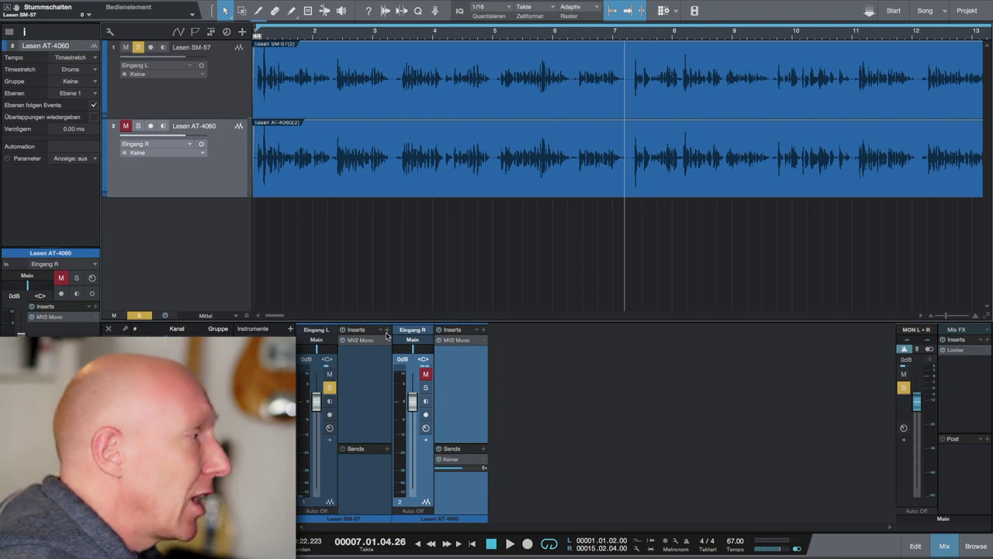
Insert FabFilter Pro-Q 2 after MV2 Mono on the Lesen SM-57 channel and place its window clear of the channel strips.
left_click(378, 368)
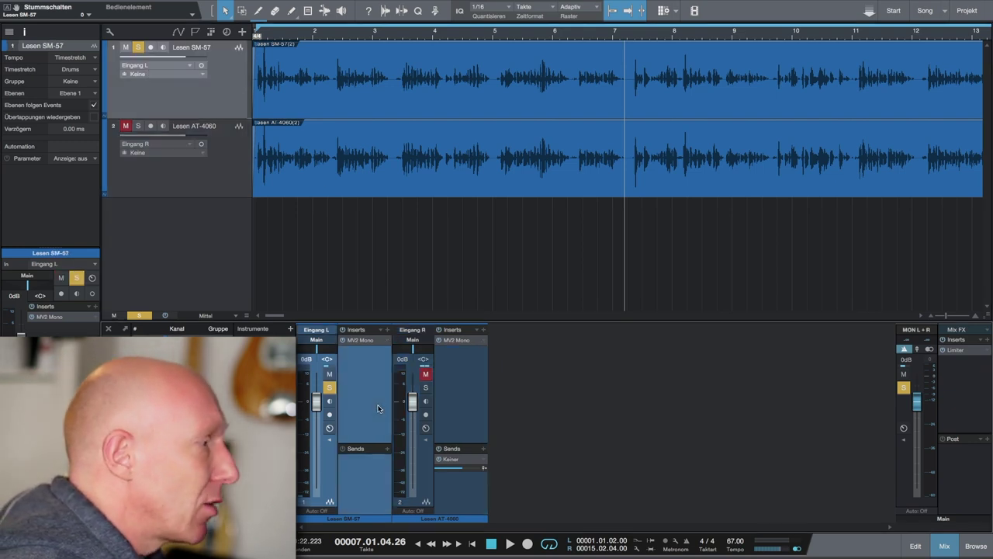
left_click(387, 330)
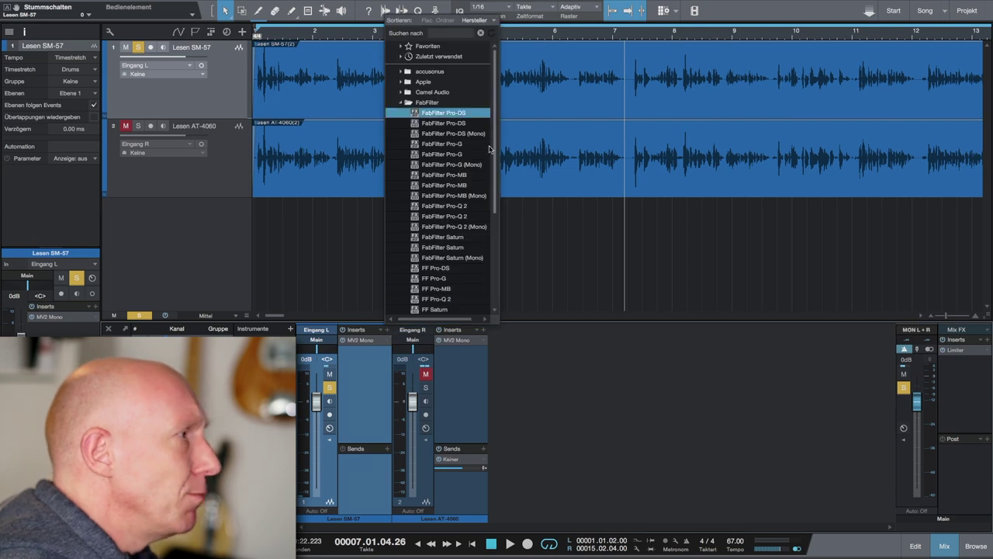
left_click(462, 215)
left_click_drag(673, 197, 658, 135)
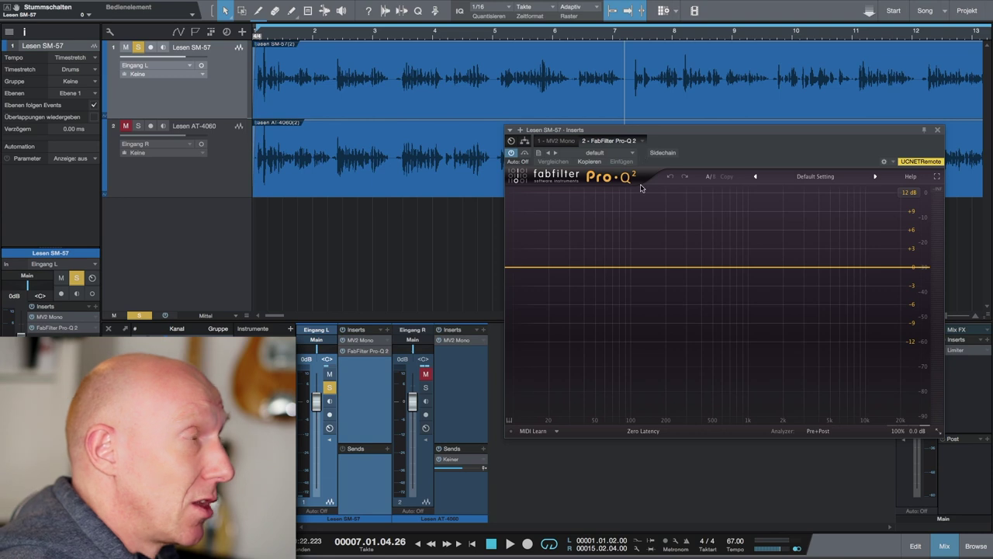
Select the Lesen AT-4060 channel, close its plug-in window and remove its unassigned send.
left_click(452, 392)
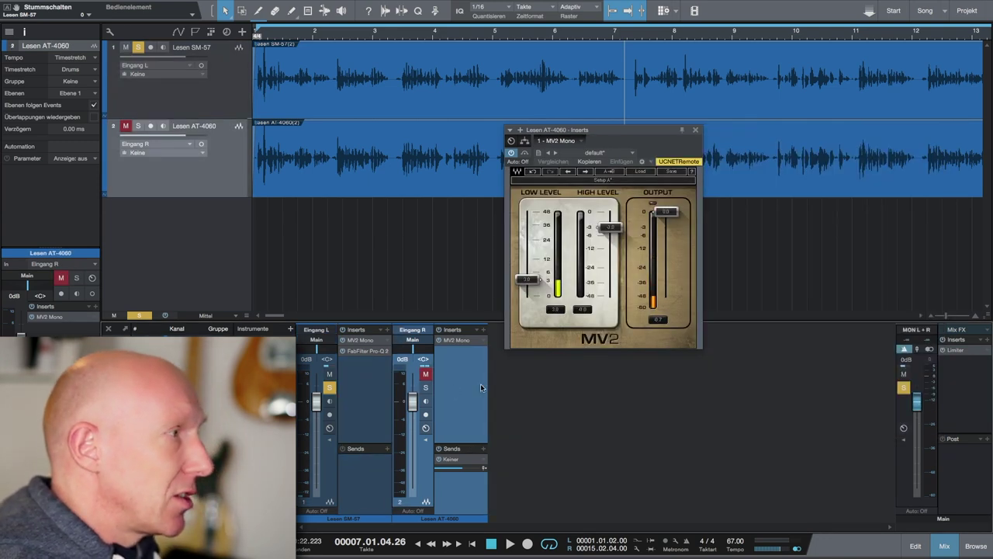
left_click(696, 130)
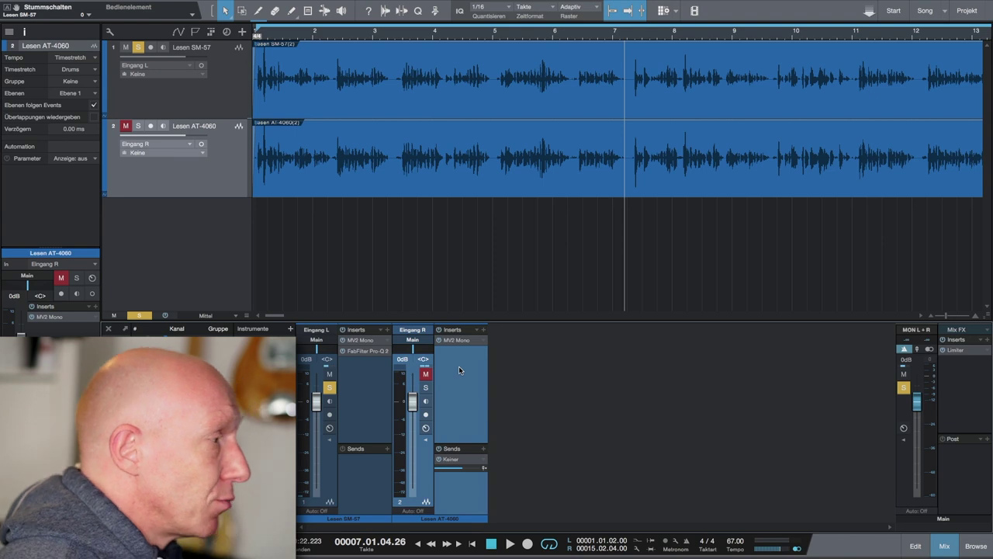
right_click(484, 463)
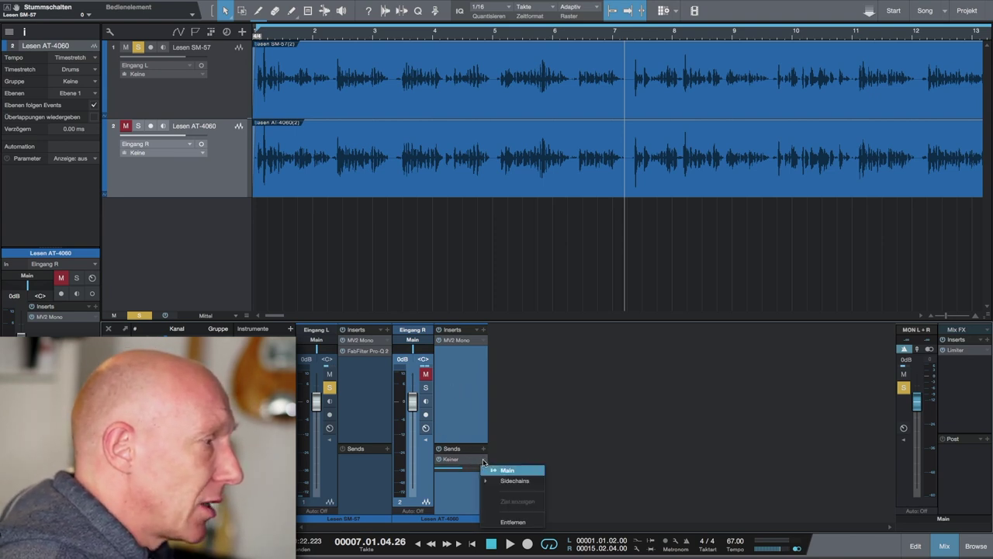
left_click(513, 523)
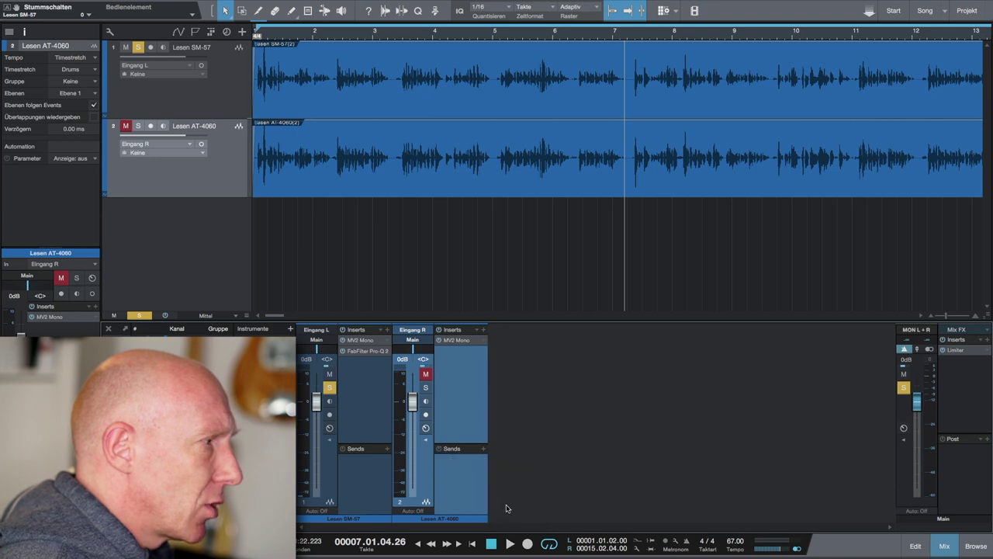
Add a send on the Lesen AT-4060 channel to the sidechain of FabFilter Pro-Q 2 on Lesen SM-57.
left_click(483, 450)
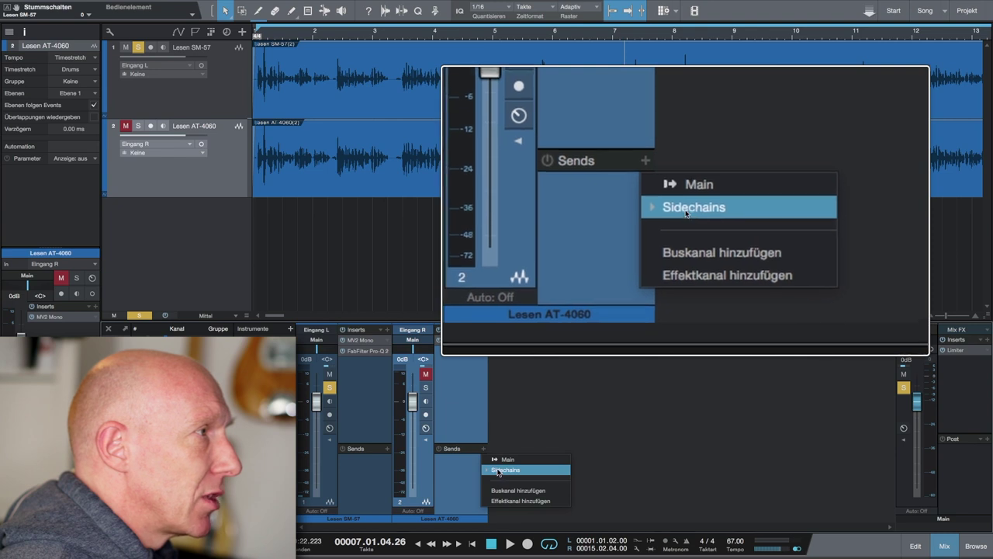
left_click(501, 471)
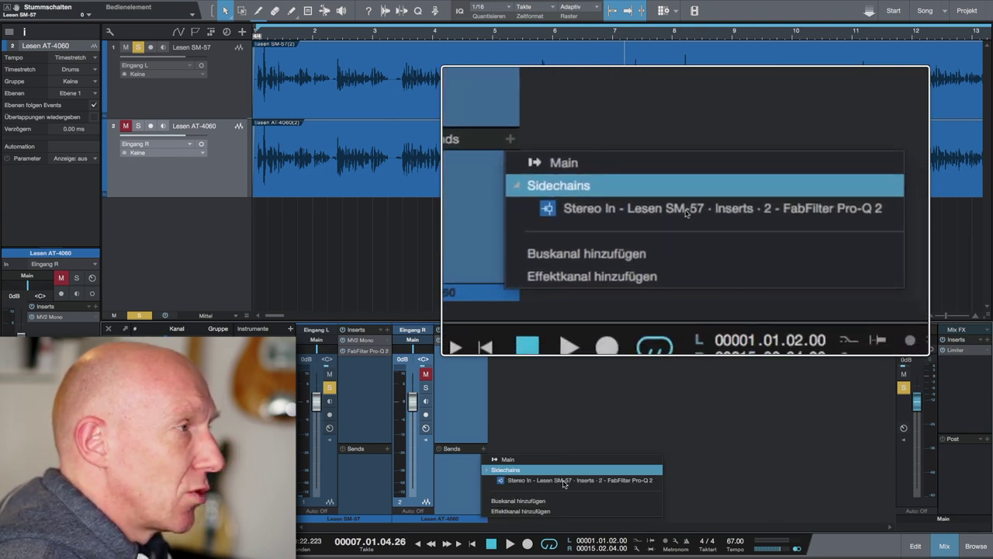
left_click(564, 481)
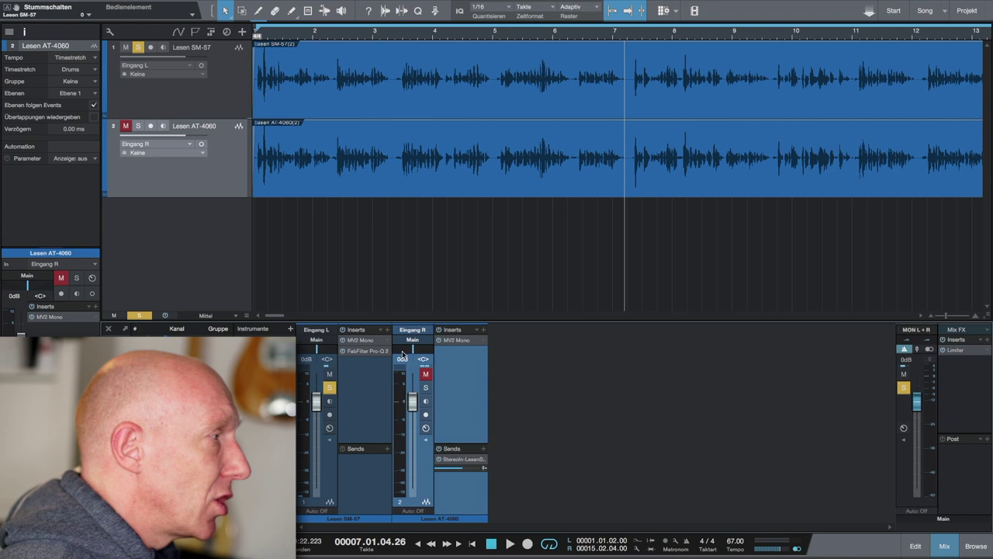
Start EQ Match in the FabFilter Pro-Q 2 on Lesen SM-57.
left_click(362, 351)
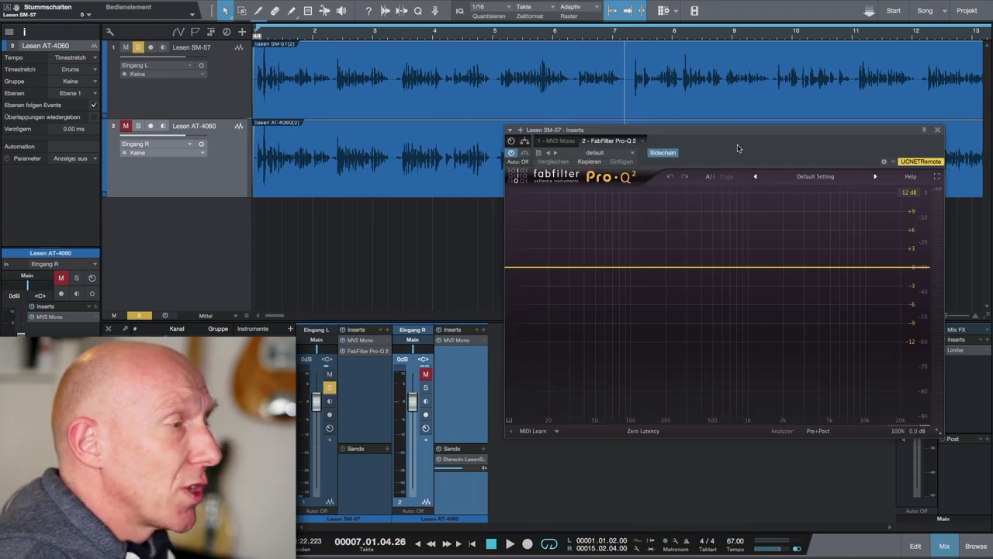
left_click(818, 431)
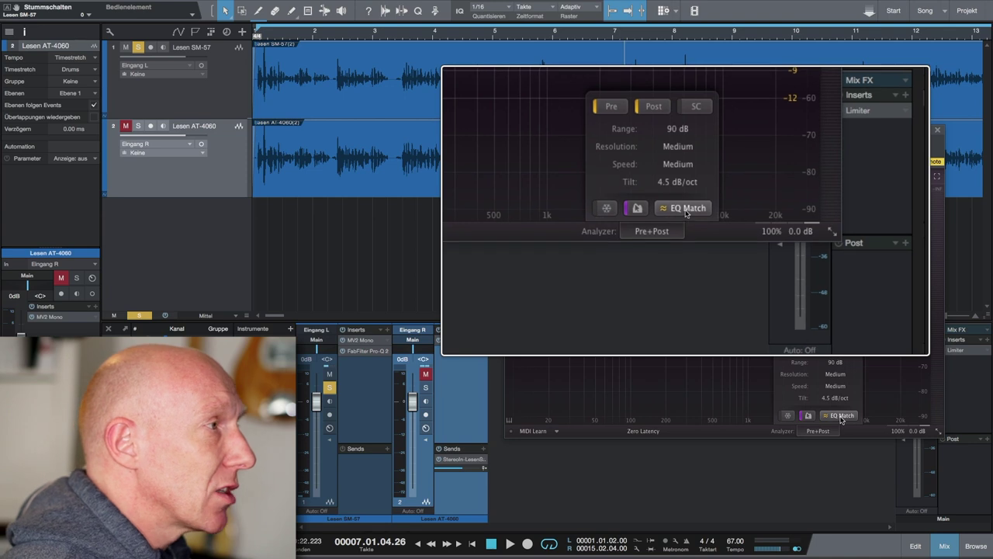
left_click(686, 209)
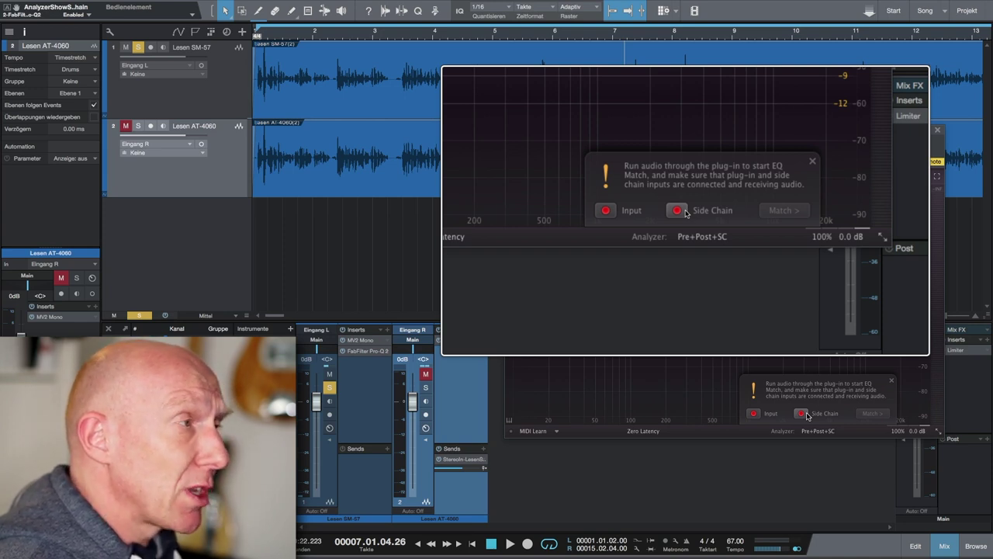
Analyze only the side chain signal in EQ Match by pausing the input, soloing Lesen AT-4060 and playing from the start to about bar 7.
left_click(754, 413)
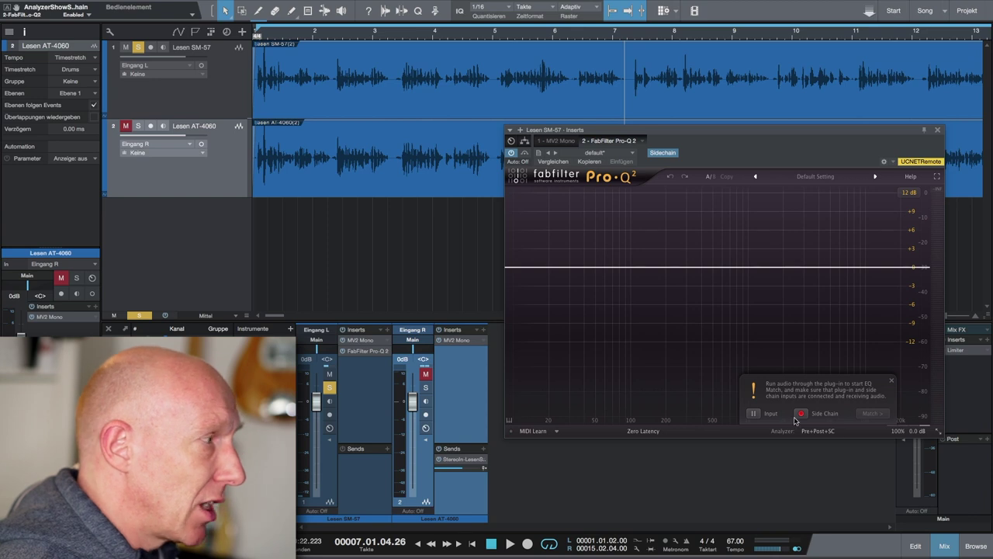
left_click(426, 387)
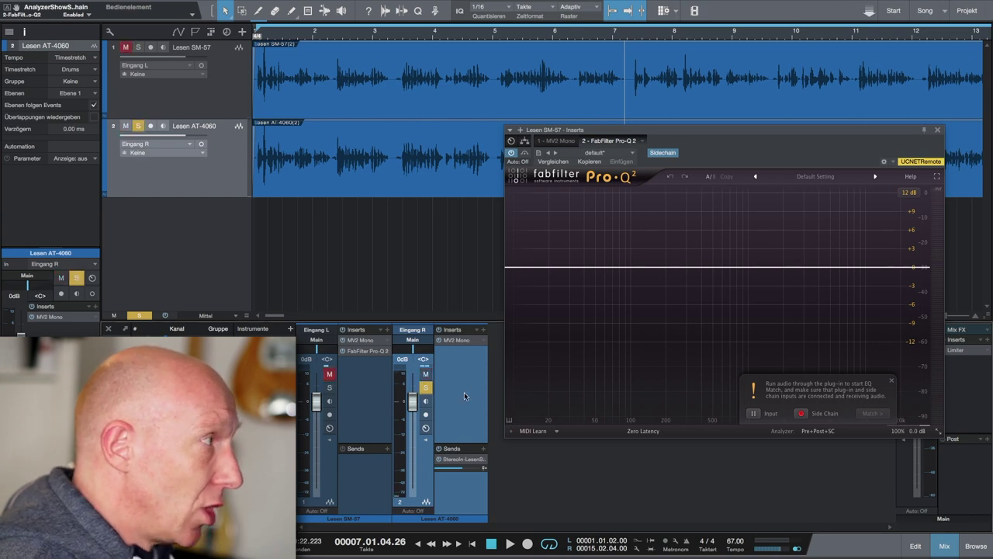
key("Home")
key("space")
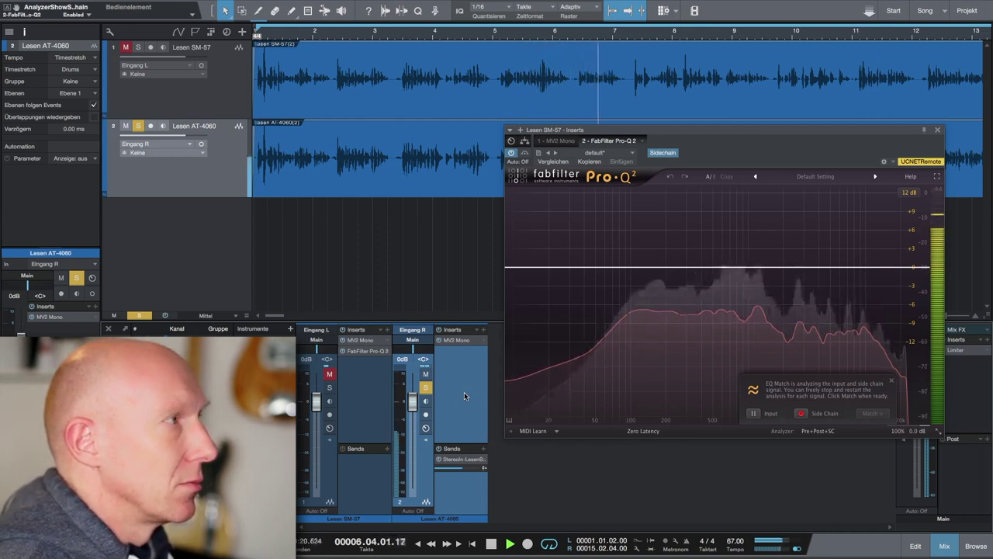
key("space")
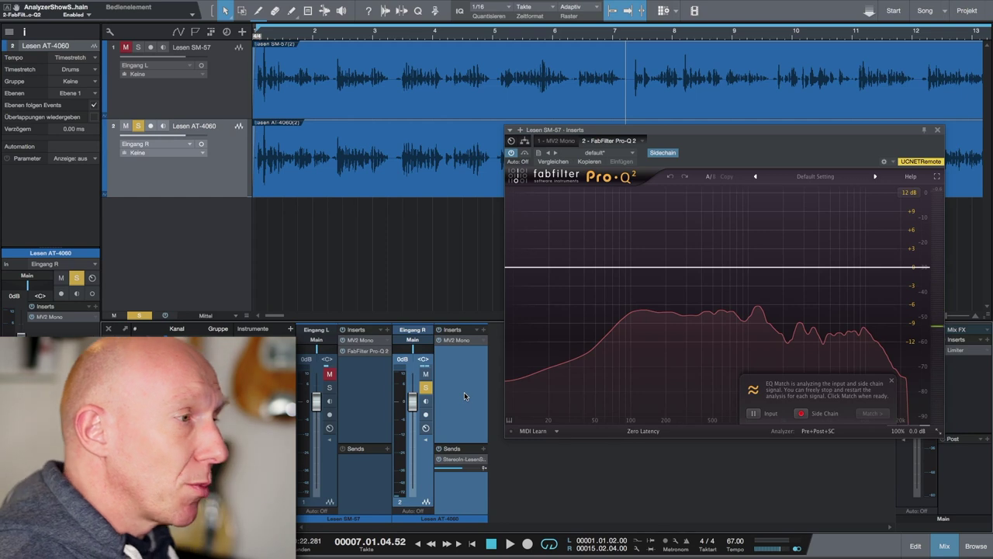
Analyze only the input signal in EQ Match with Lesen SM-57 soloed from the start to about bar 7, and pause the analysis.
left_click(805, 416)
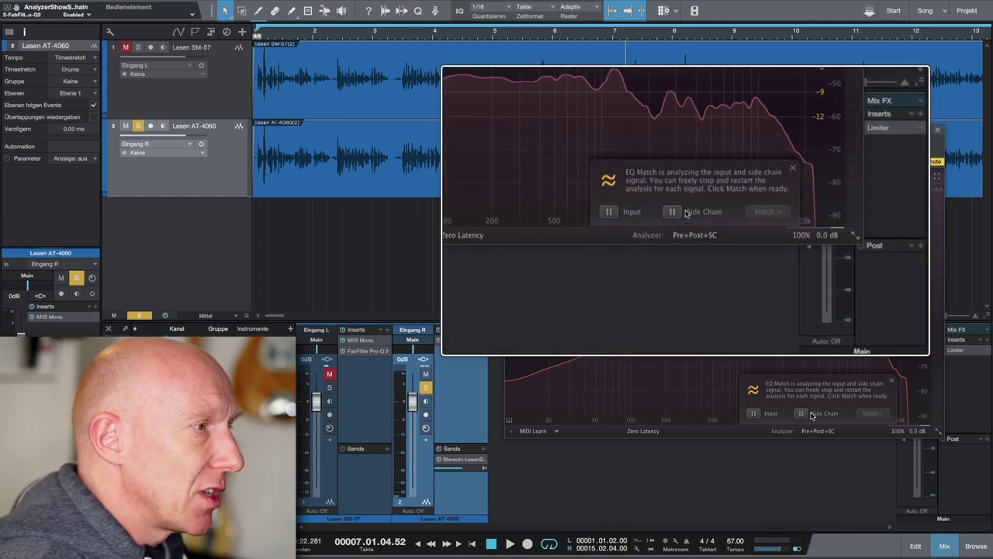
left_click(754, 413)
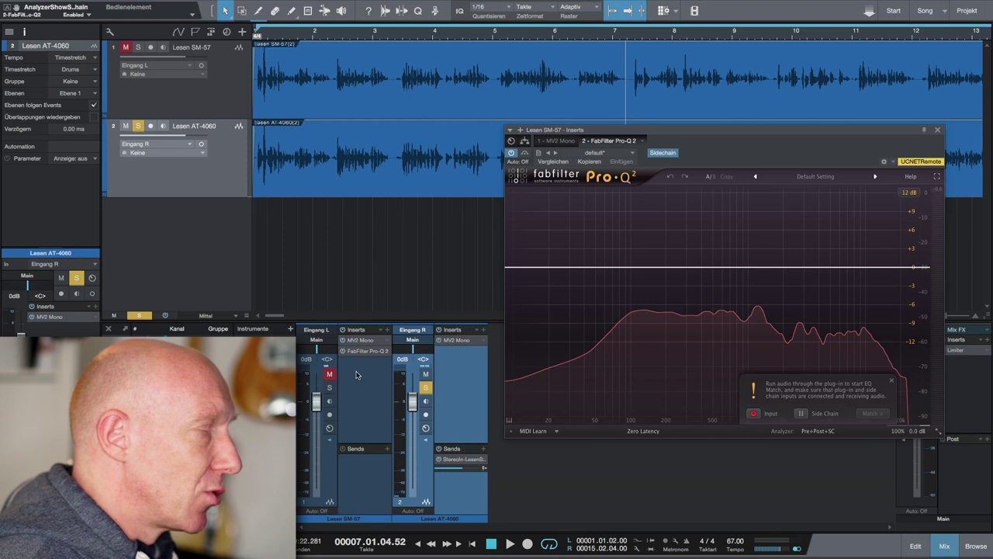
left_click(329, 389)
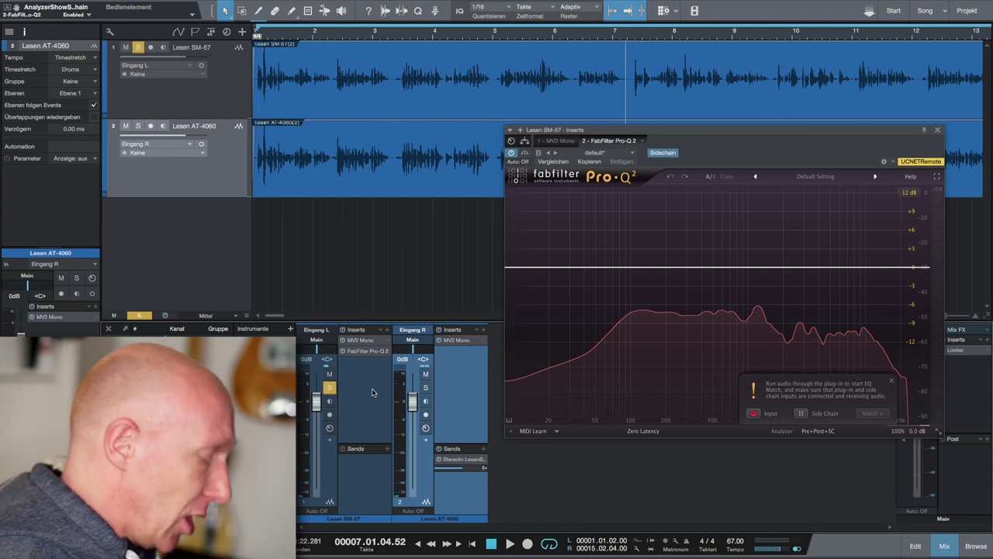
key("Home")
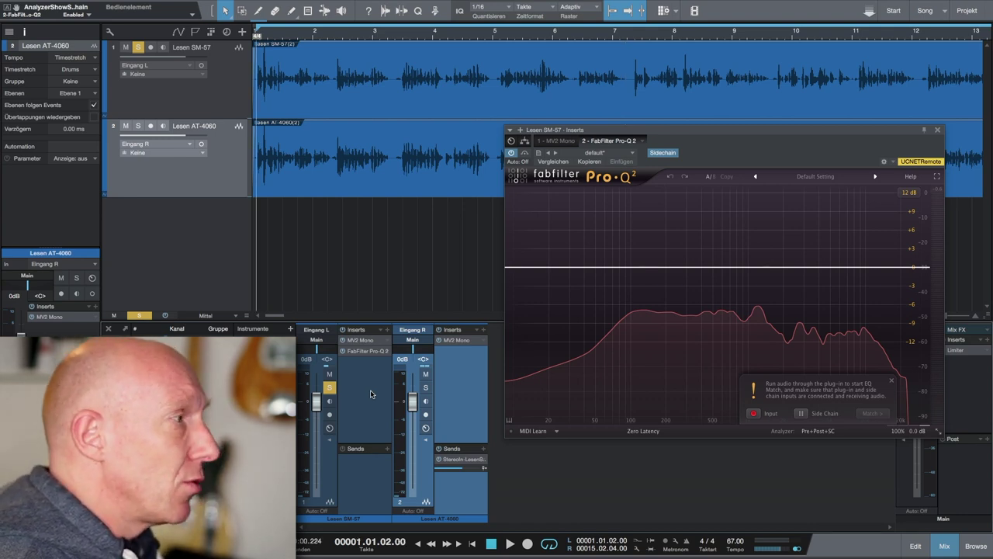
key("space")
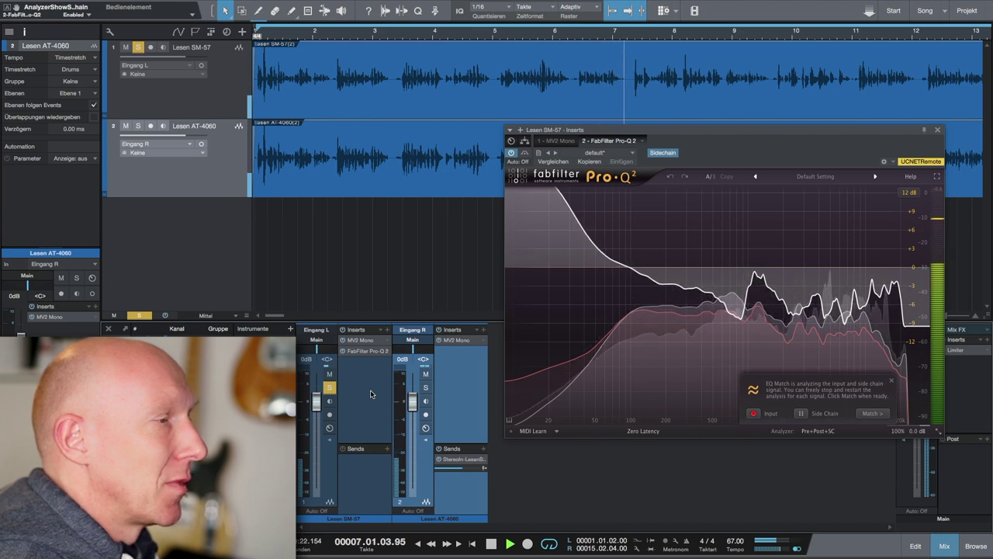
key("space")
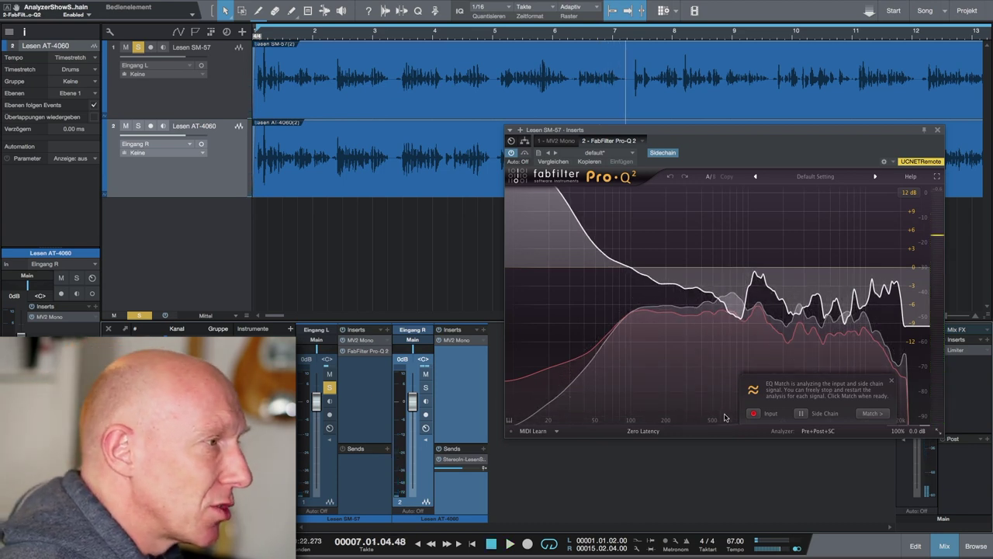
left_click(754, 414)
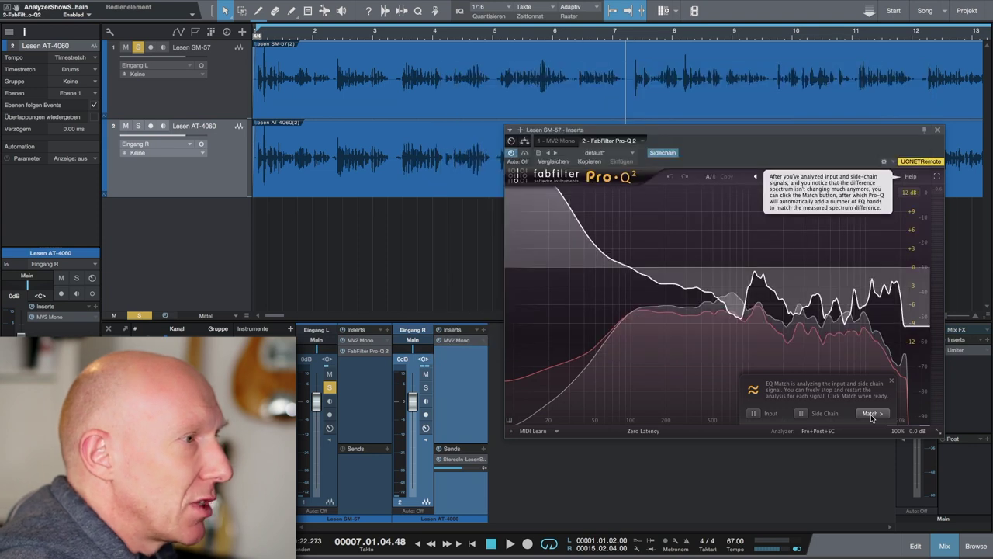
Match the EQ to the measured difference curve using 7 bands and finish EQ Match.
left_click(870, 413)
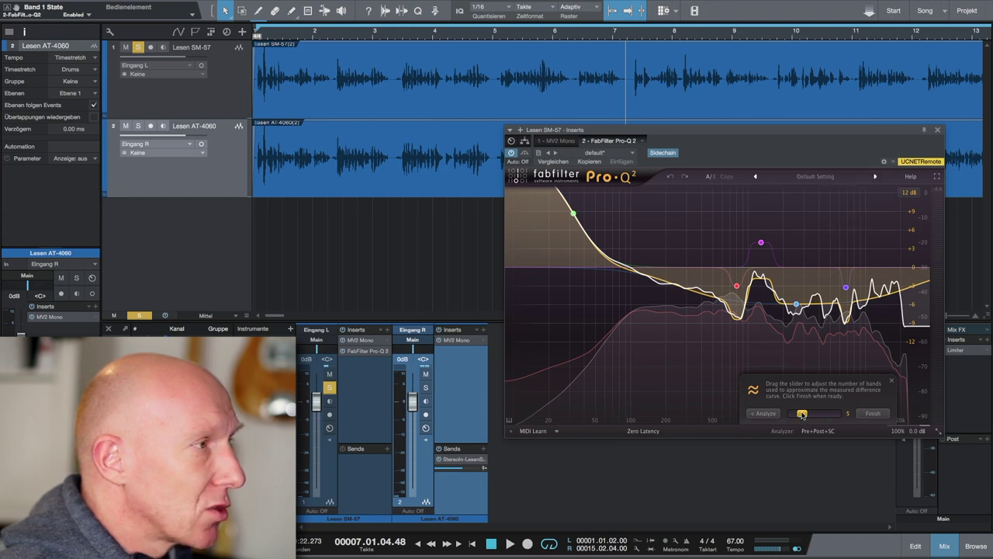
left_click_drag(802, 414, 794, 416)
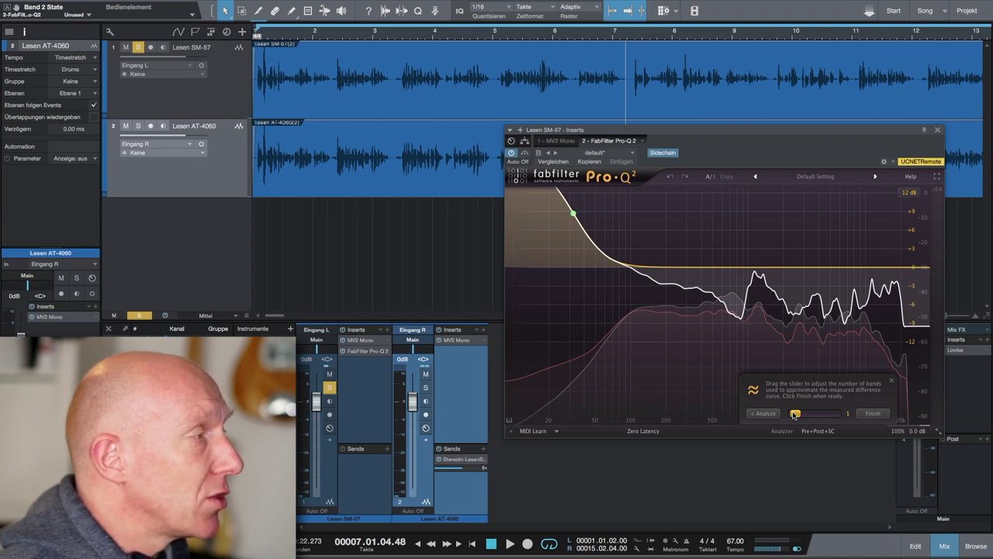
mouse_move(794, 415)
left_mouse_down()
mouse_move(841, 416)
mouse_move(805, 419)
left_mouse_up()
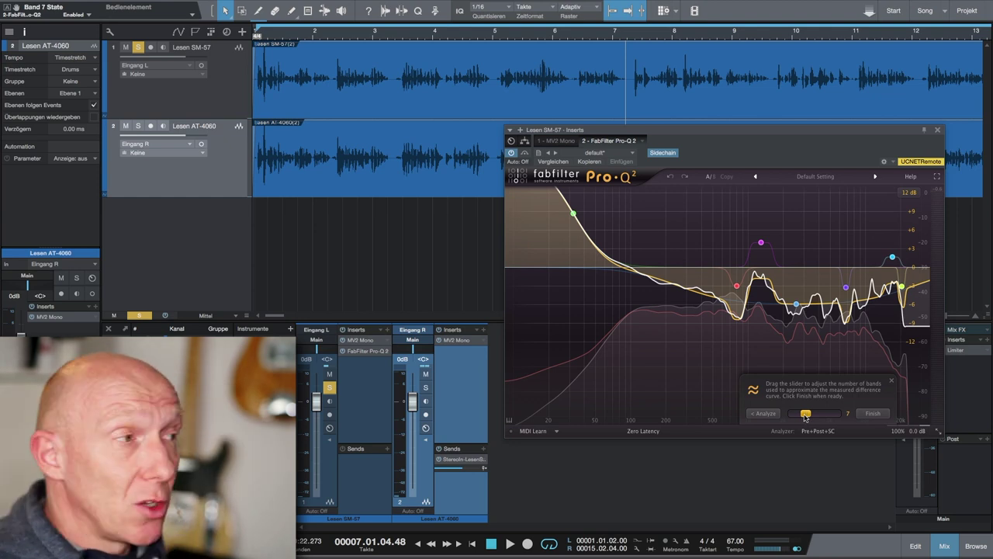
left_click(878, 415)
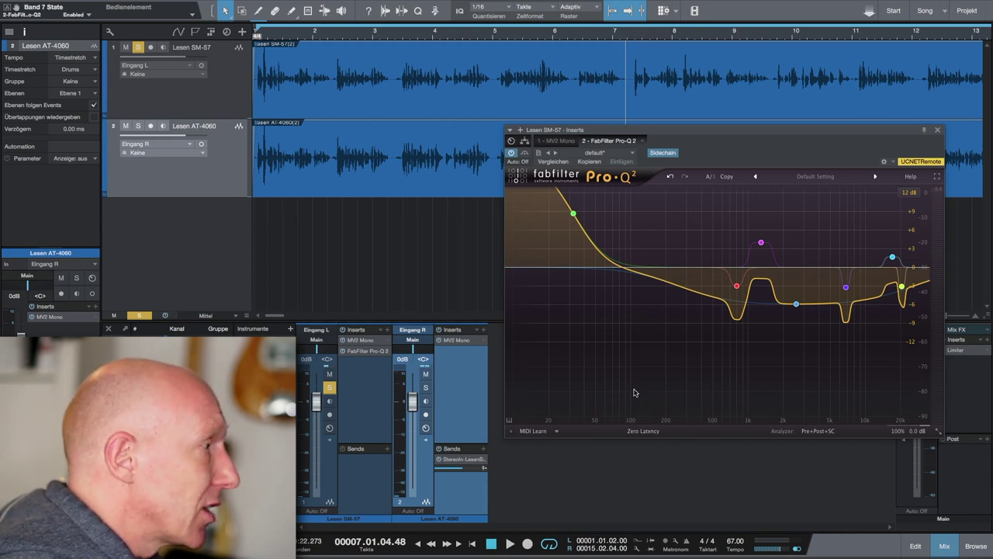
Compare the two recordings from the start, playing Lesen AT-4060 soloed first and switching the solo to Lesen SM-57 during playback.
left_click(426, 388)
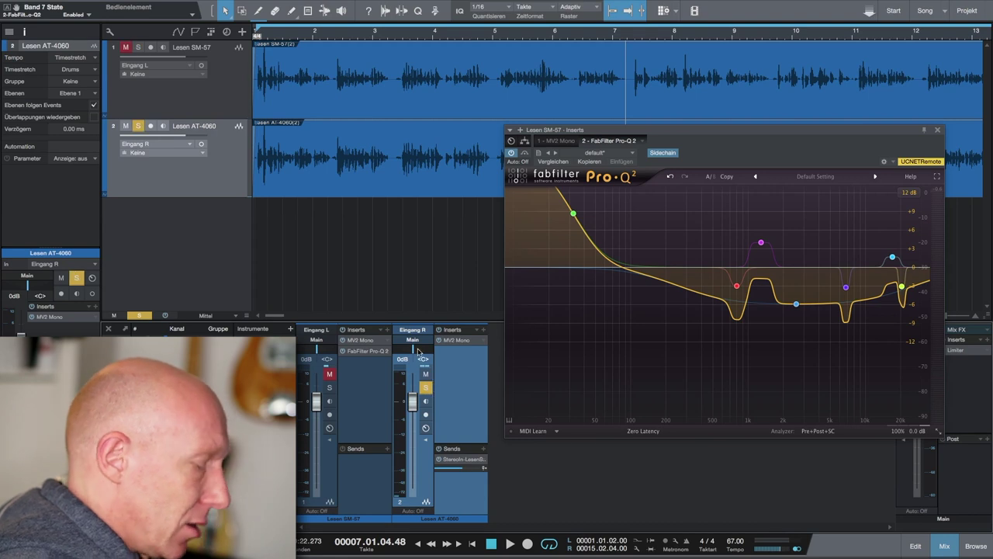
key("Home")
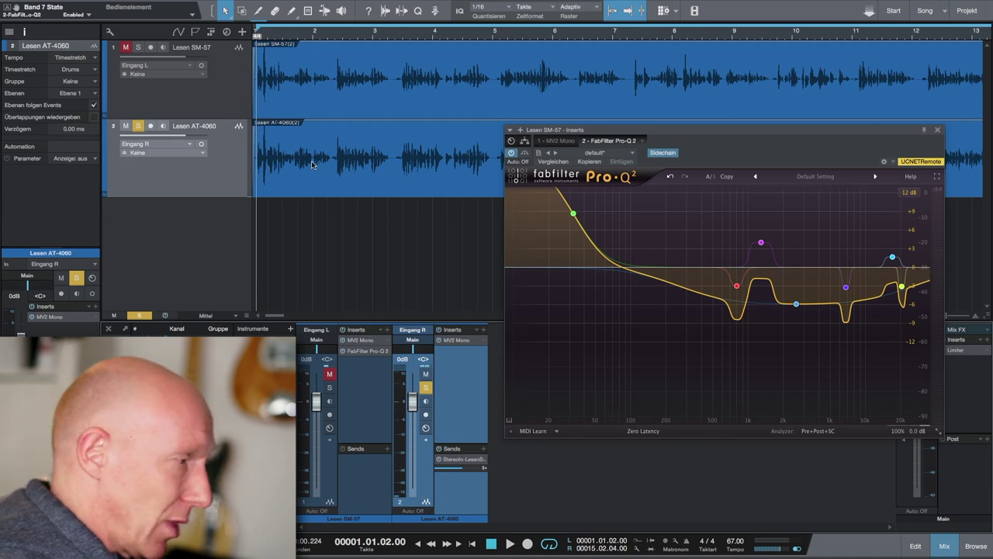
key("space")
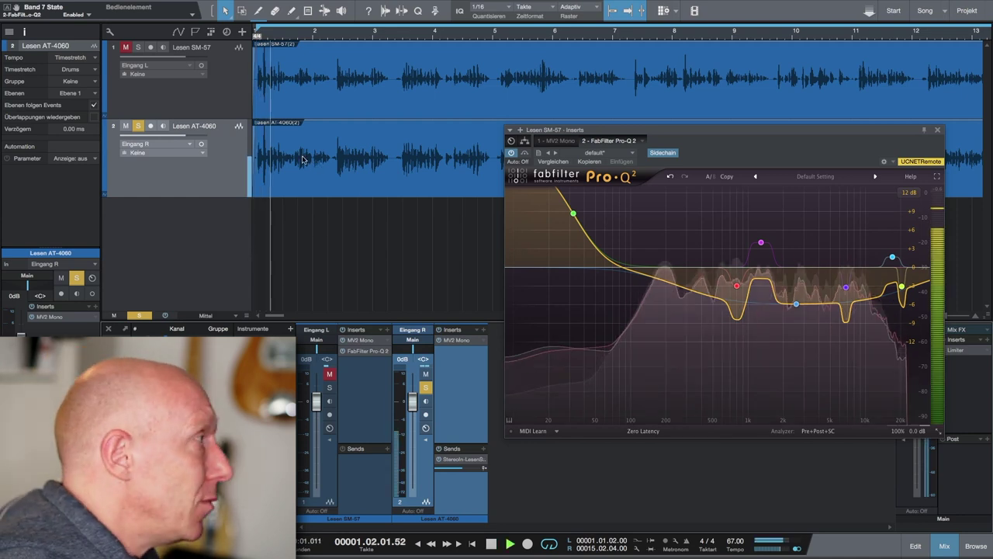
left_click(140, 48)
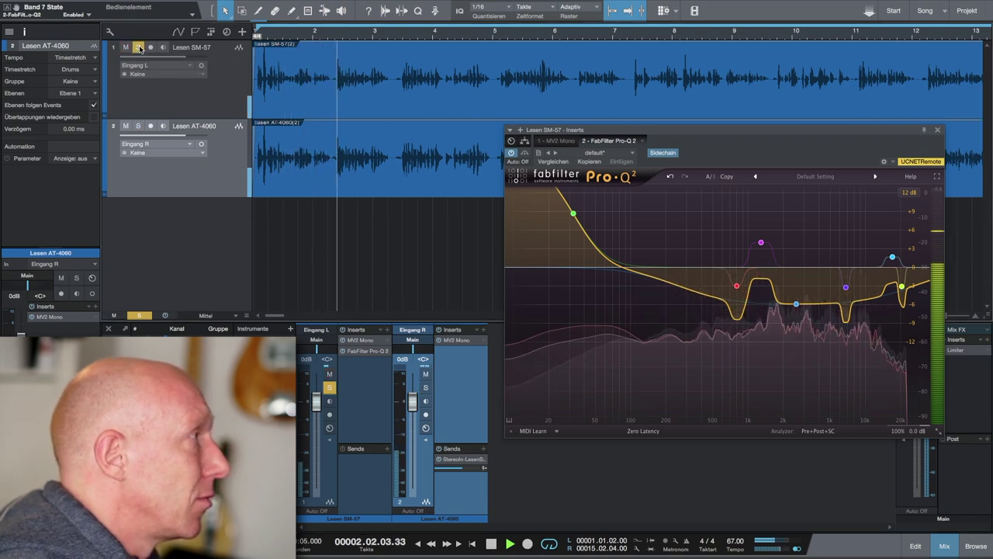
key("space")
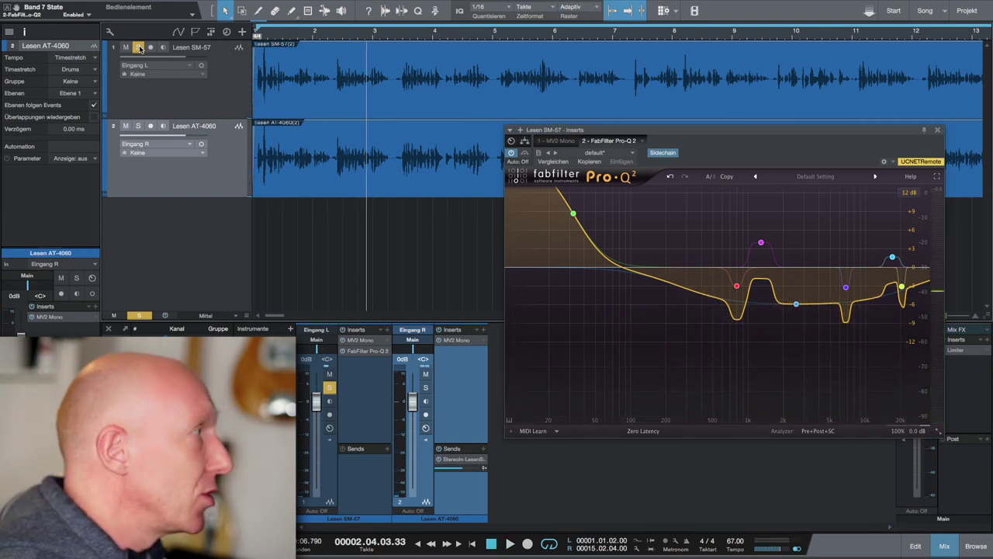
Raise the Lesen SM-57 channel volume to +7.7 dB while playing it together with Lesen AT-4060, both soloed.
left_click(138, 127)
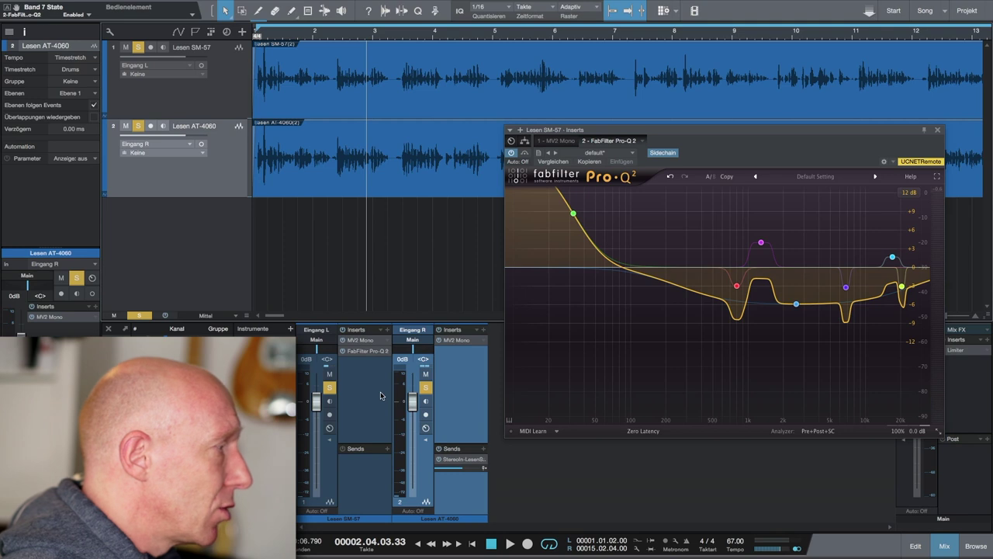
key("space")
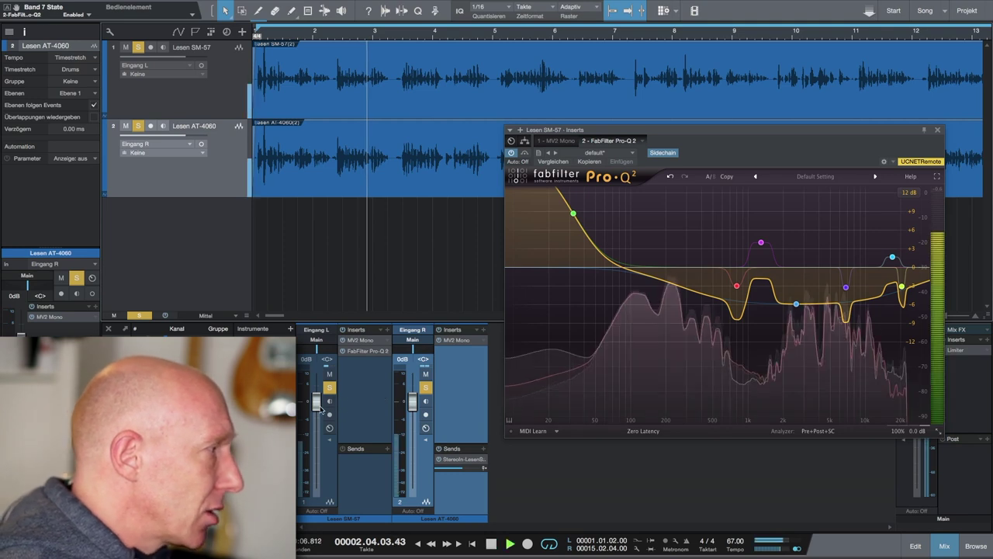
left_click_drag(317, 402, 323, 386)
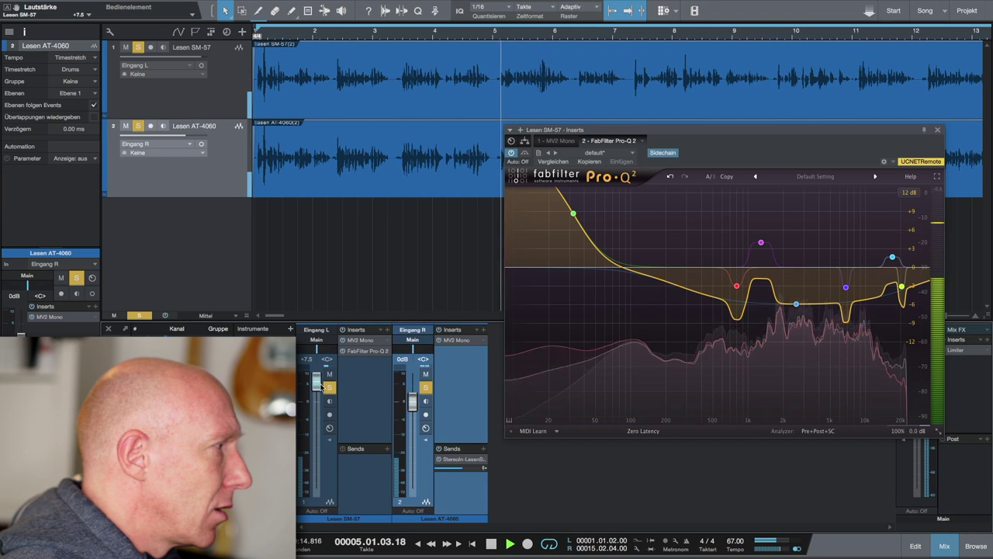
key("space")
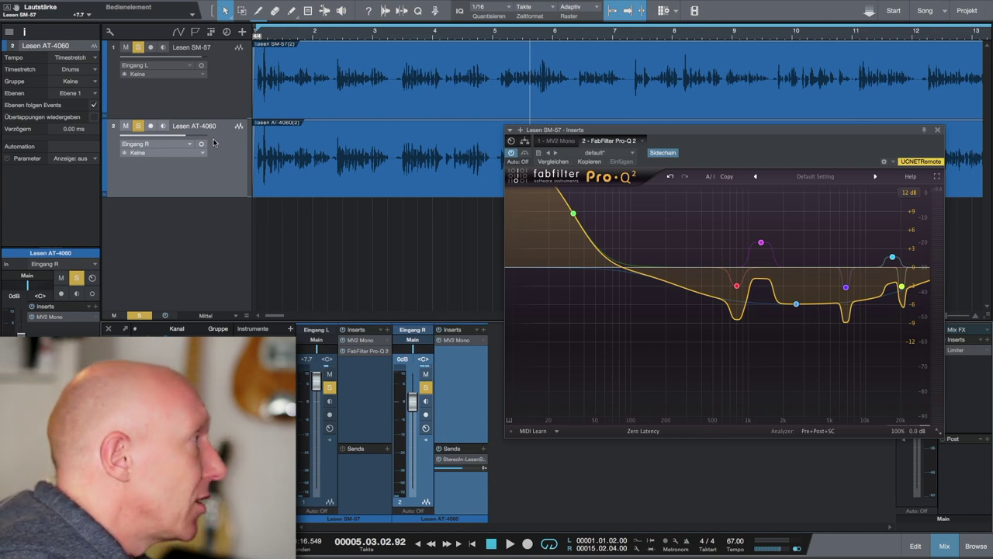
Compare the level-matched recordings from the start to about bar 9, alternating the solo between Lesen AT-4060 and Lesen SM-57 during playback.
left_click(138, 47)
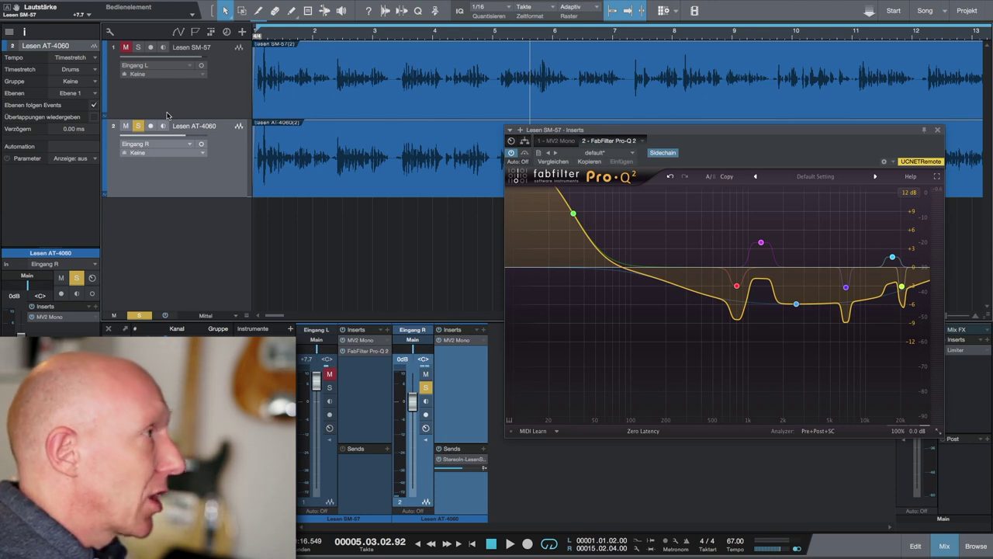
key("comma")
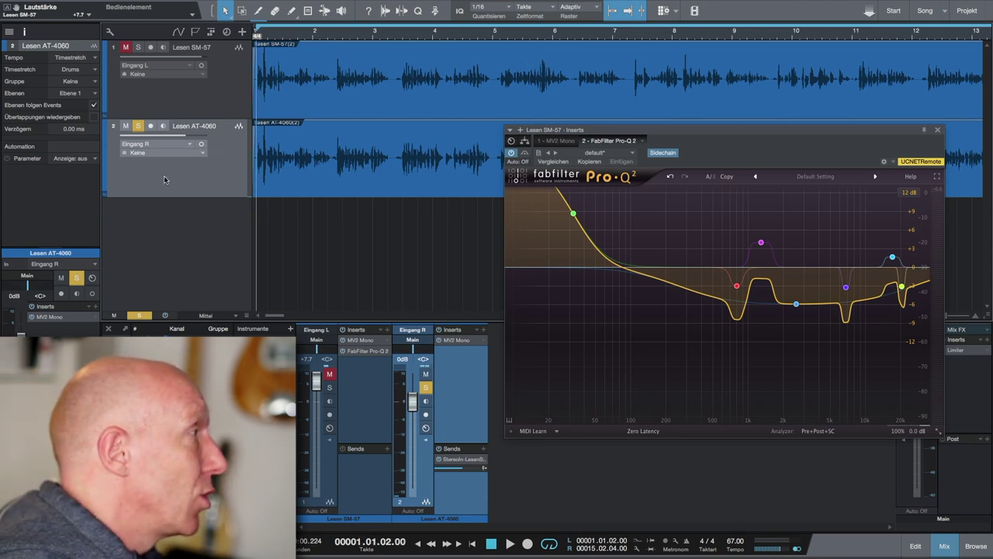
key("space")
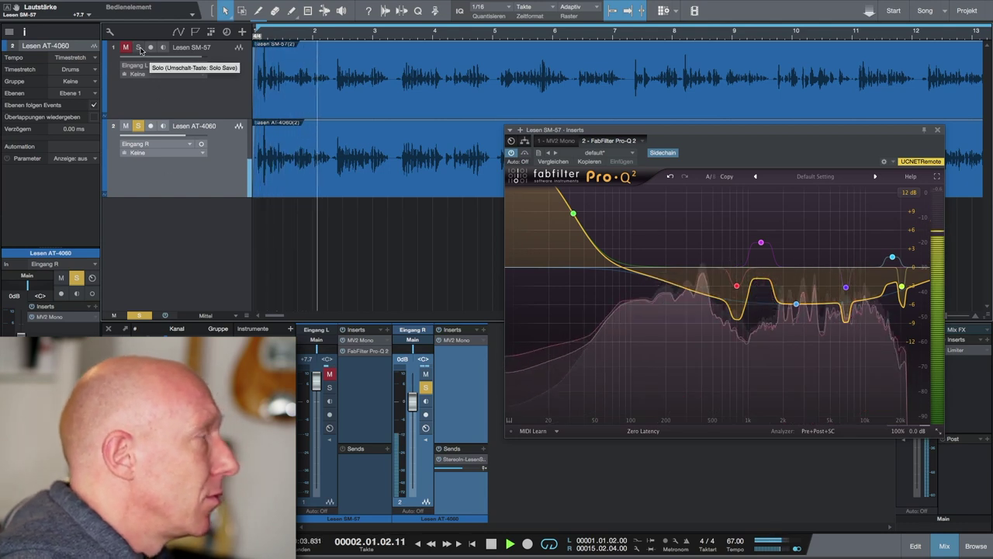
left_click(139, 48)
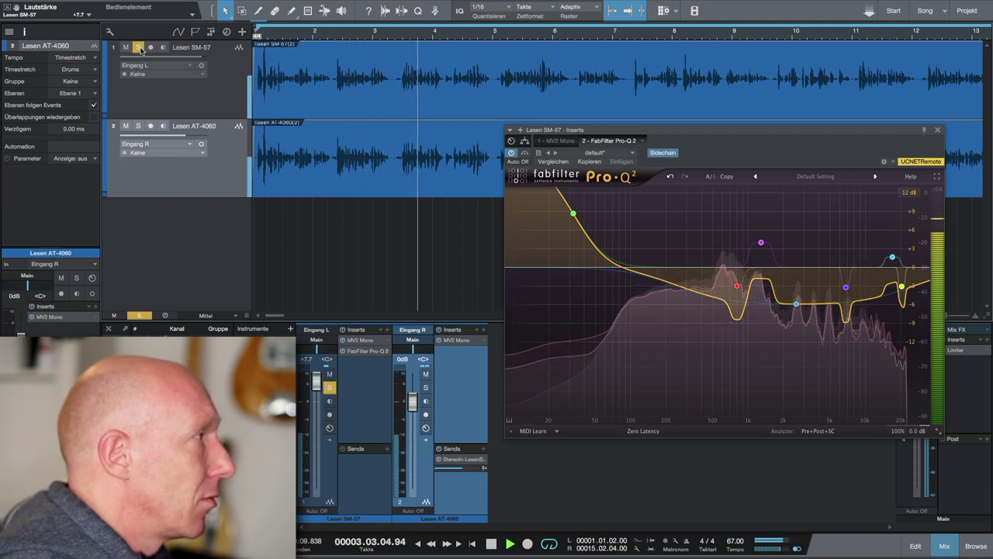
left_click(138, 125)
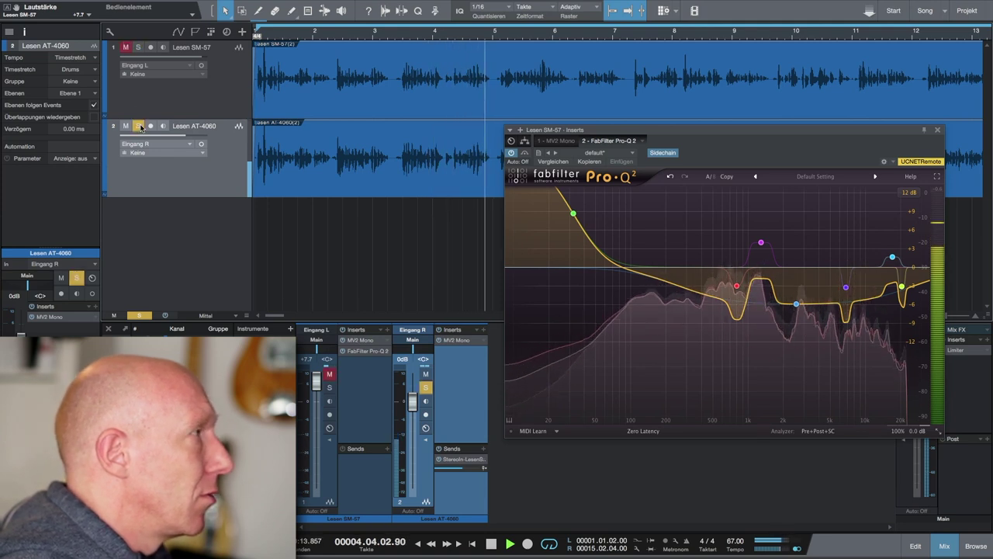
left_click(138, 48)
left_click(138, 125)
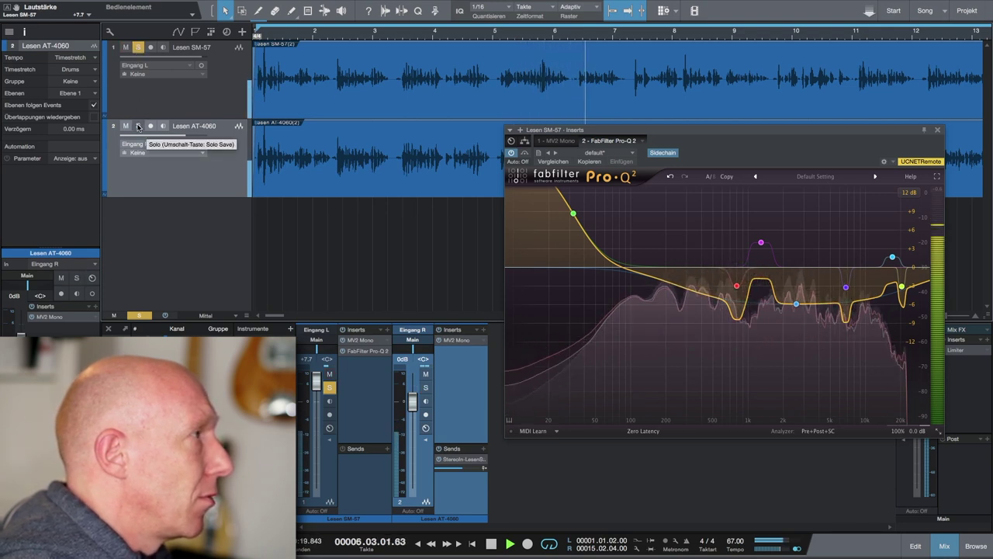
left_click(138, 126)
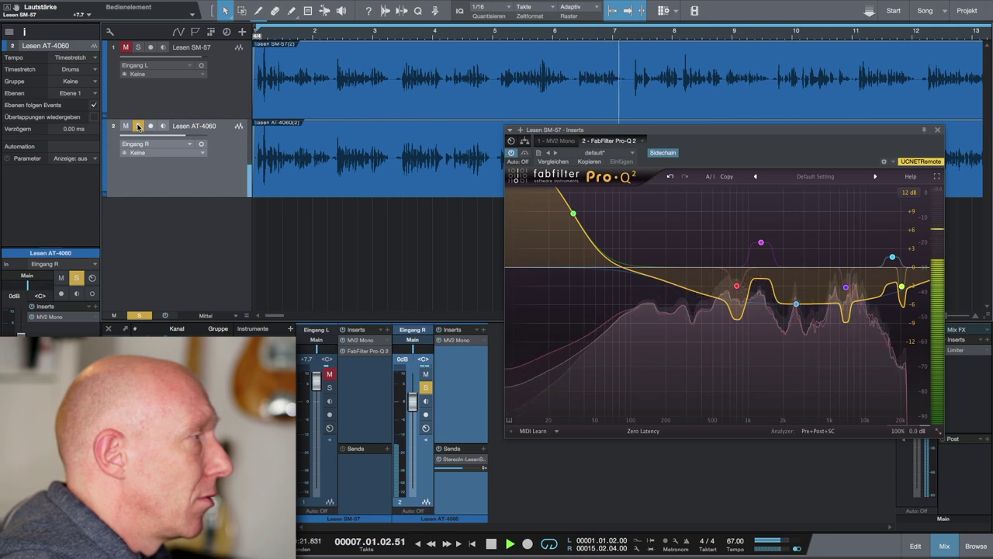
left_click(139, 48)
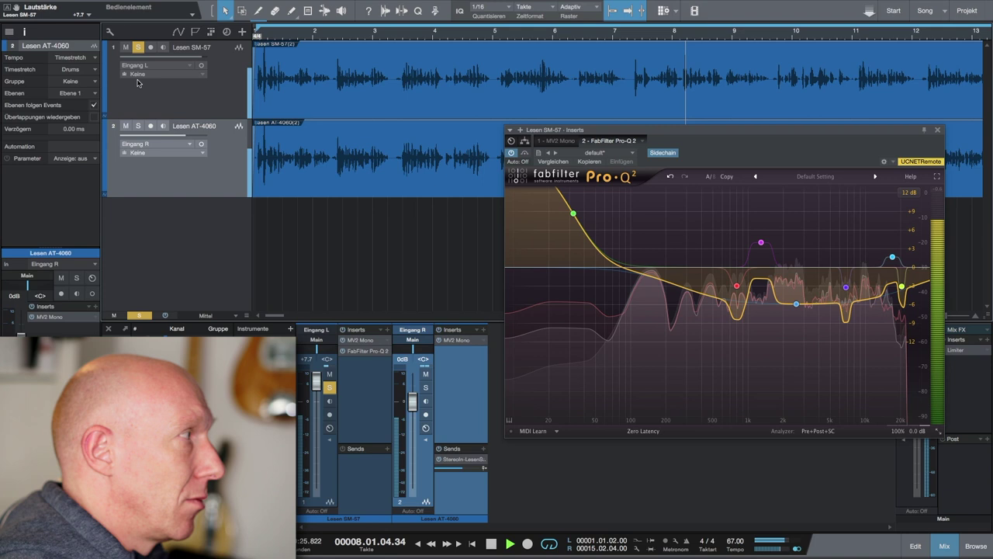
left_click(138, 127)
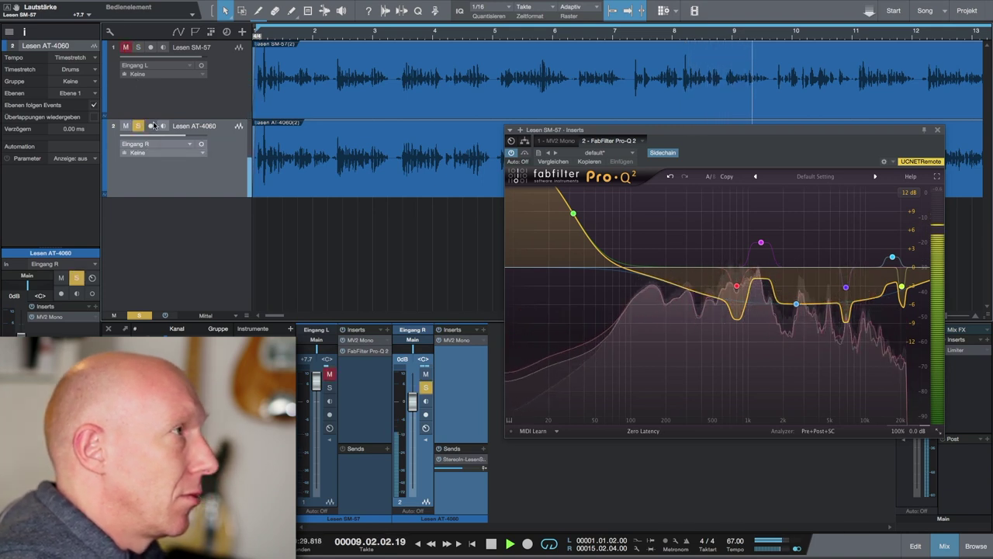
key("space")
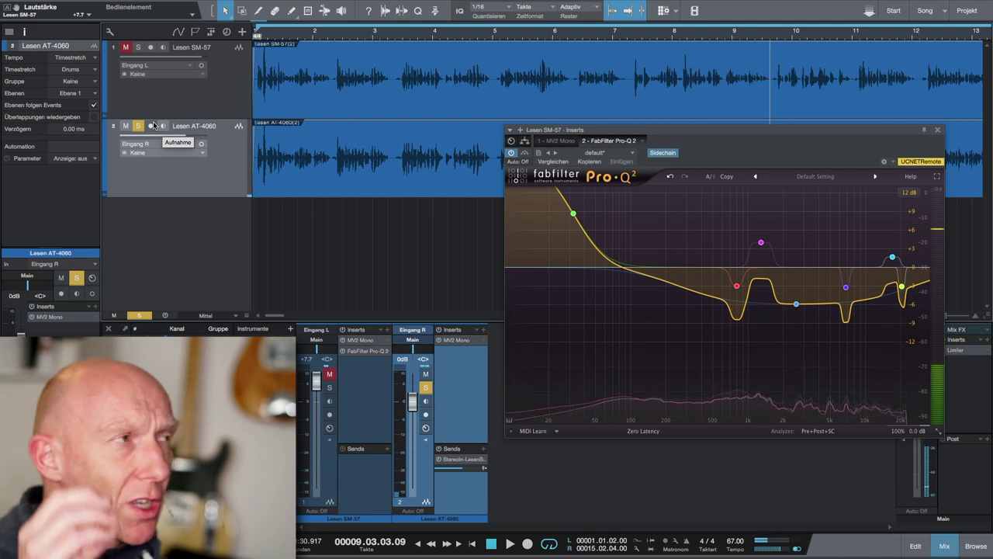